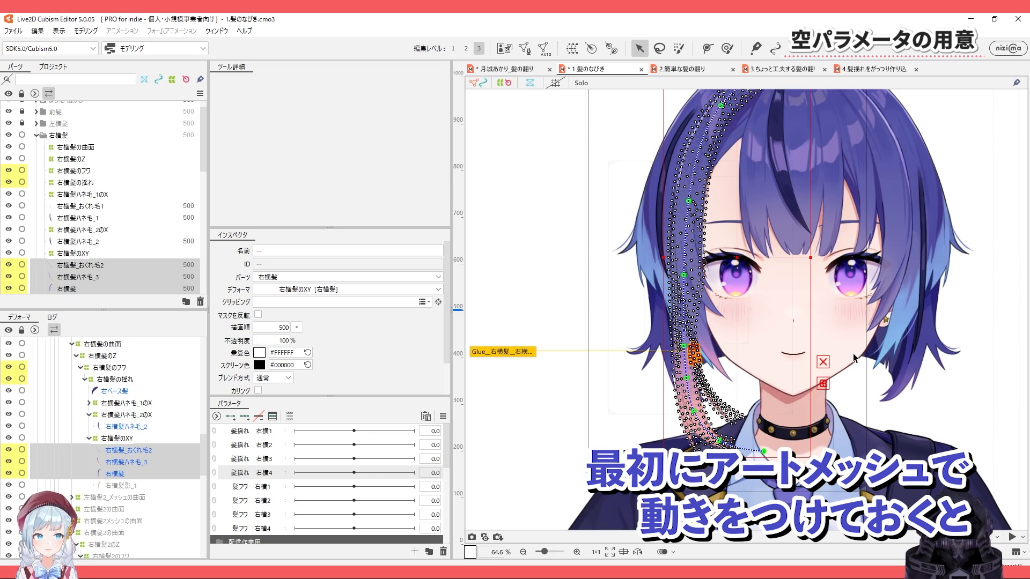
# Select the 右横髪 art mesh and enable Blend Shape for the 髪揺れ 右横4 parameter.
pyautogui.click(154, 377)
pyautogui.scroll(-2, 656, 334)
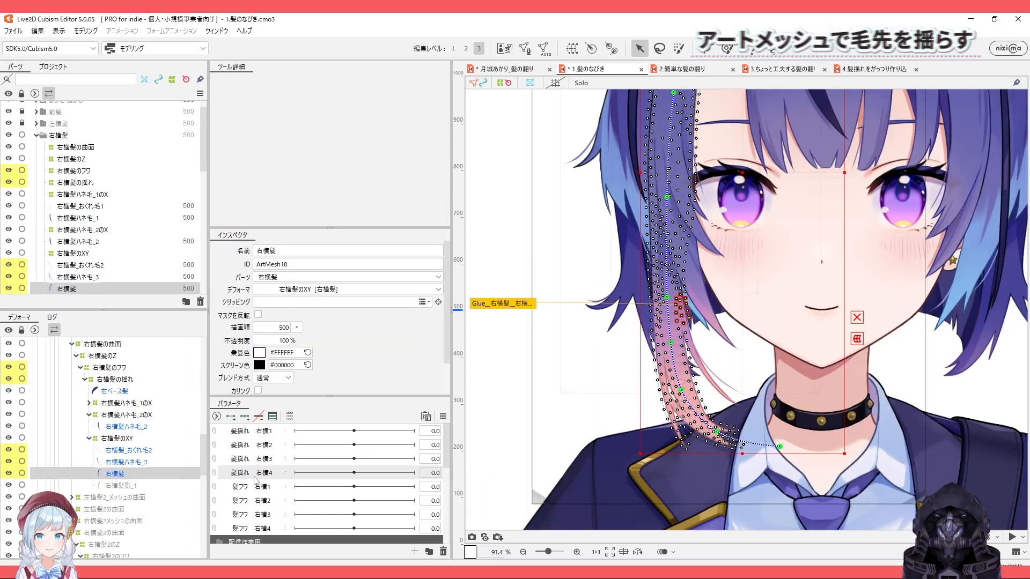
pyautogui.rightClick(255, 473)
pyautogui.click(282, 485)
pyautogui.click(475, 295)
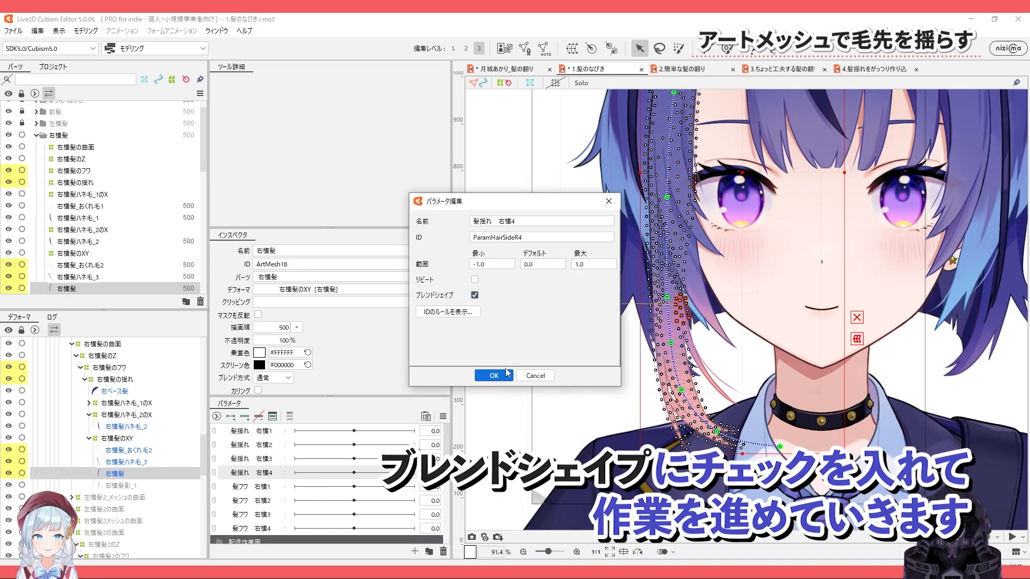
pyautogui.click(494, 375)
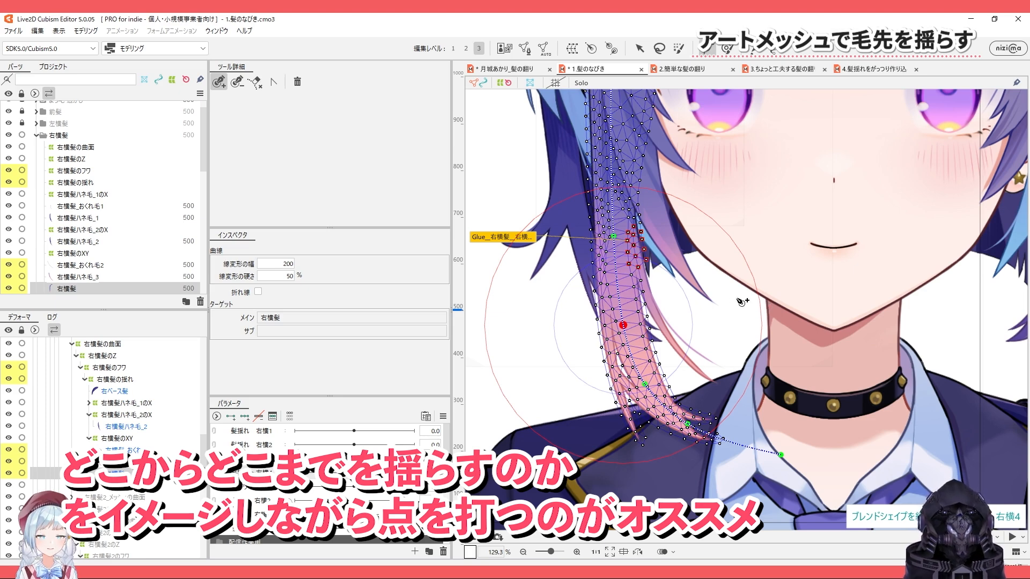
# Shift the pink tip section of 右横髪 sideways with its deform path point for the 髪揺れ 右横4 parameter.
pyautogui.click(614, 240)
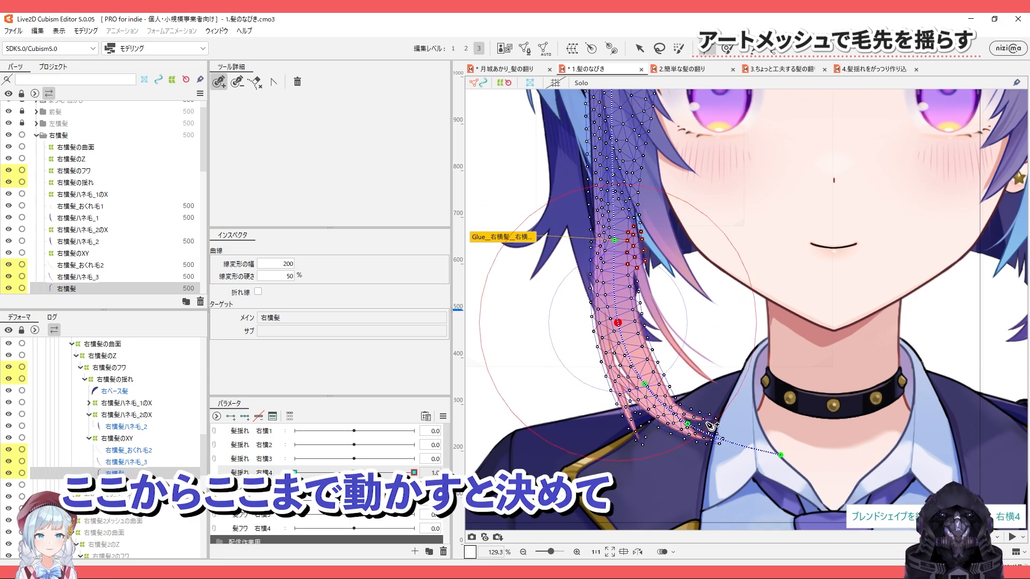
pyautogui.moveTo(617, 322); pyautogui.dragTo(627, 322)
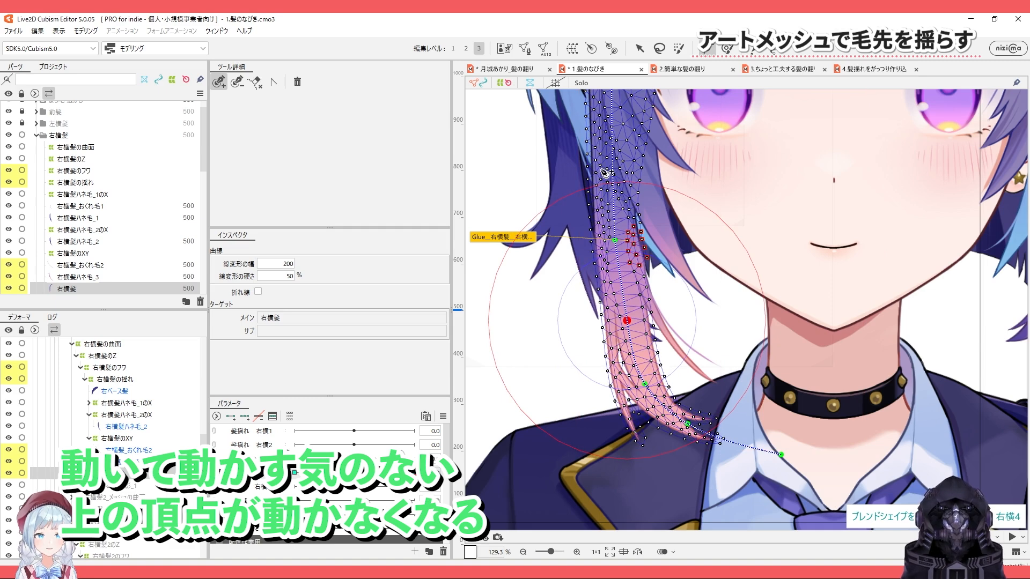
pyautogui.click(697, 294)
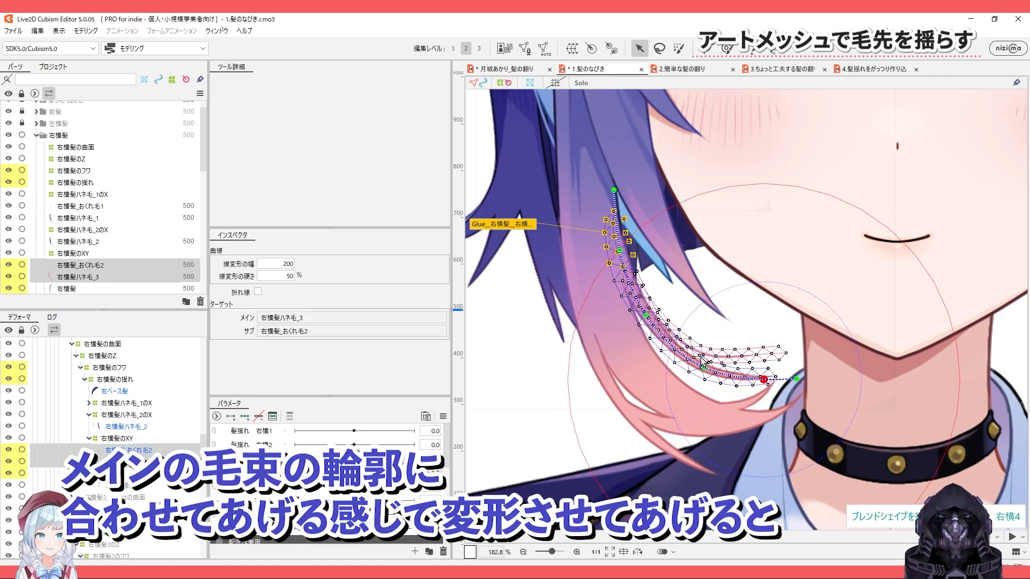
# Bend the 右横髪ハネ毛_3 and 右横髪_おくれ毛2 strands along their deform path to follow the main lock's outline.
pyautogui.moveTo(703, 366); pyautogui.dragTo(703, 370)
pyautogui.moveTo(803, 374); pyautogui.dragTo(764, 373)
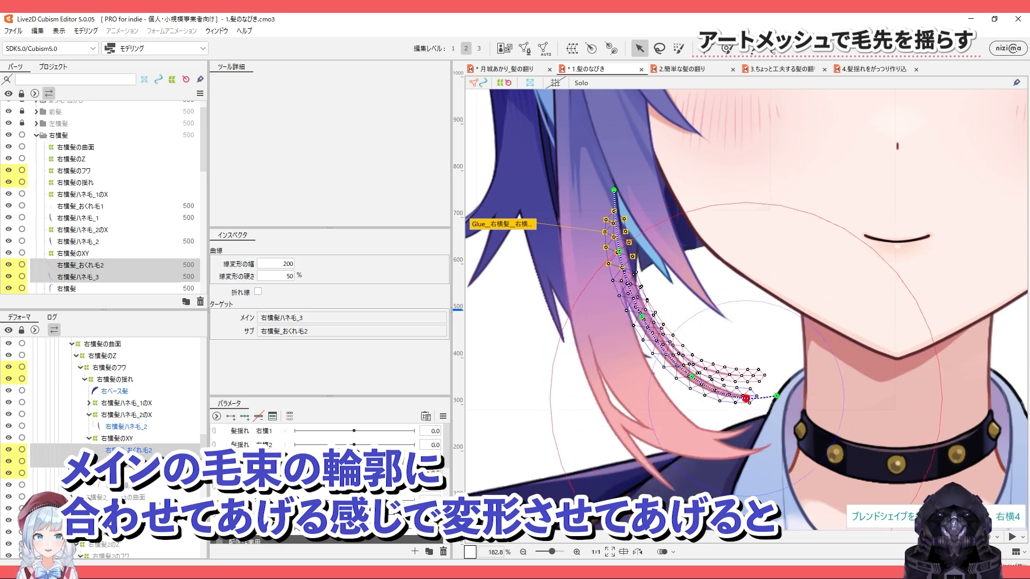
pyautogui.scroll(-2, 768, 372)
pyautogui.moveTo(772, 370); pyautogui.dragTo(755, 367)
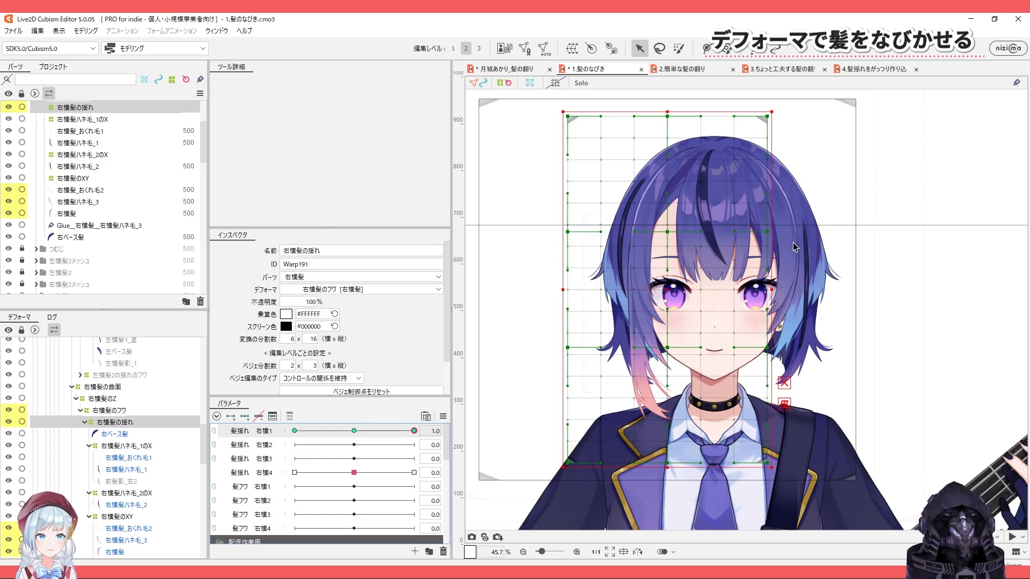
# Set the Bezier divisions of the 右横髪の揺れ warp deformer to 2 x 4.
pyautogui.moveTo(449, 267); pyautogui.dragTo(446, 294)
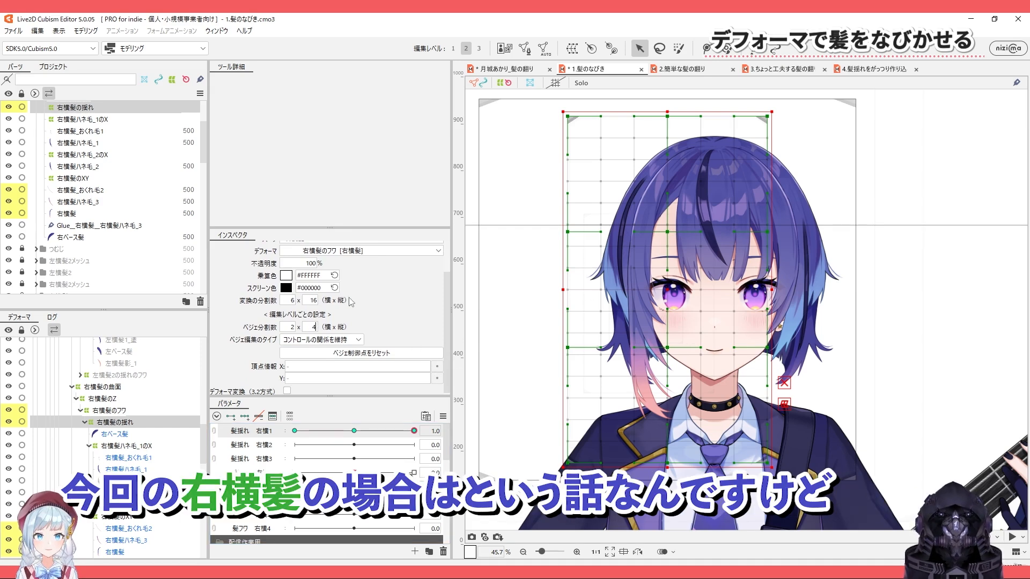
pyautogui.press('Return')
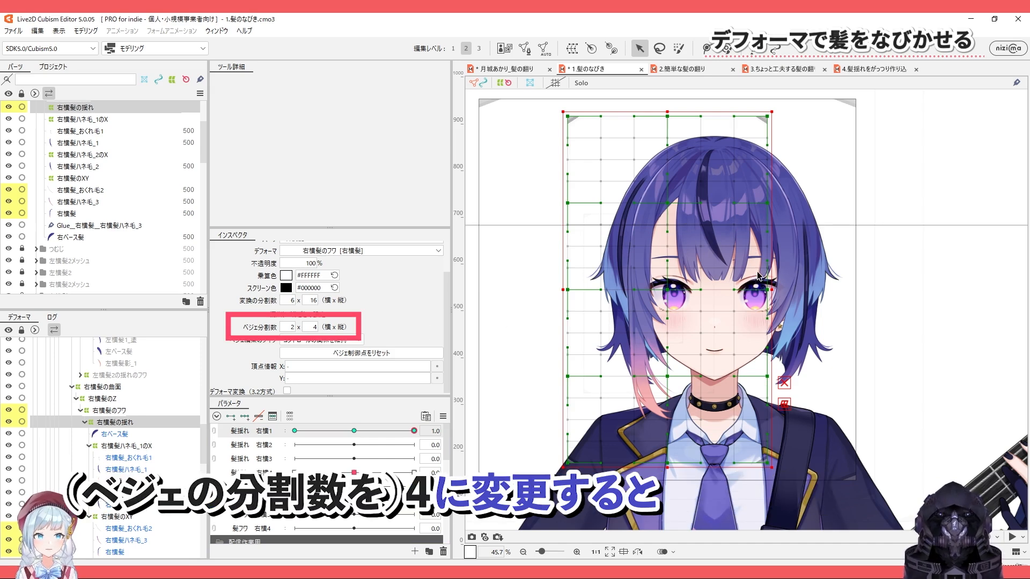
# Examine which control point rows of the 右横髪の揺れ deformer belong to each sway tier by selecting them in turn.
pyautogui.moveTo(843, 213); pyautogui.dragTo(531, 229)
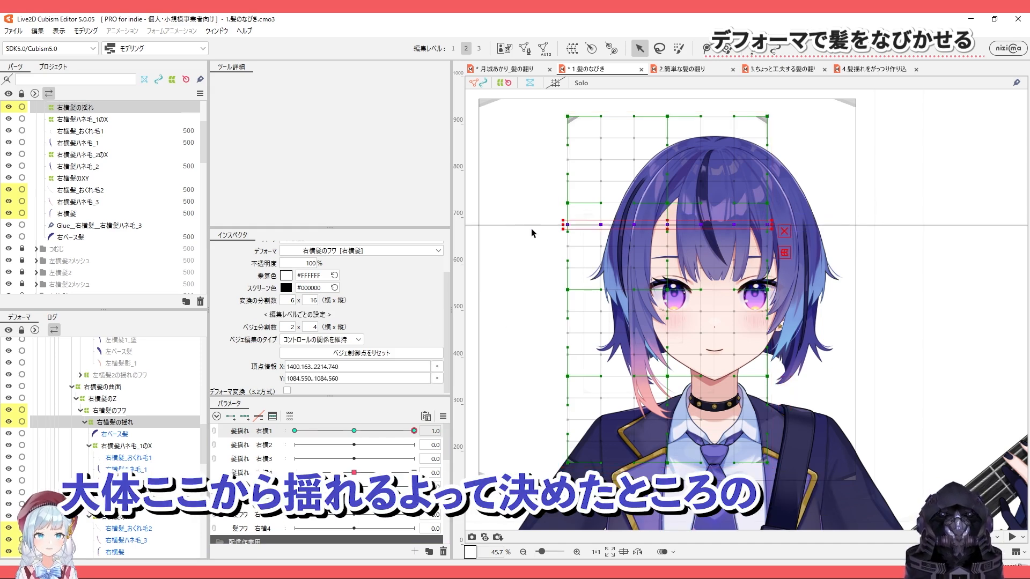
pyautogui.moveTo(675, 224); pyautogui.dragTo(675, 202)
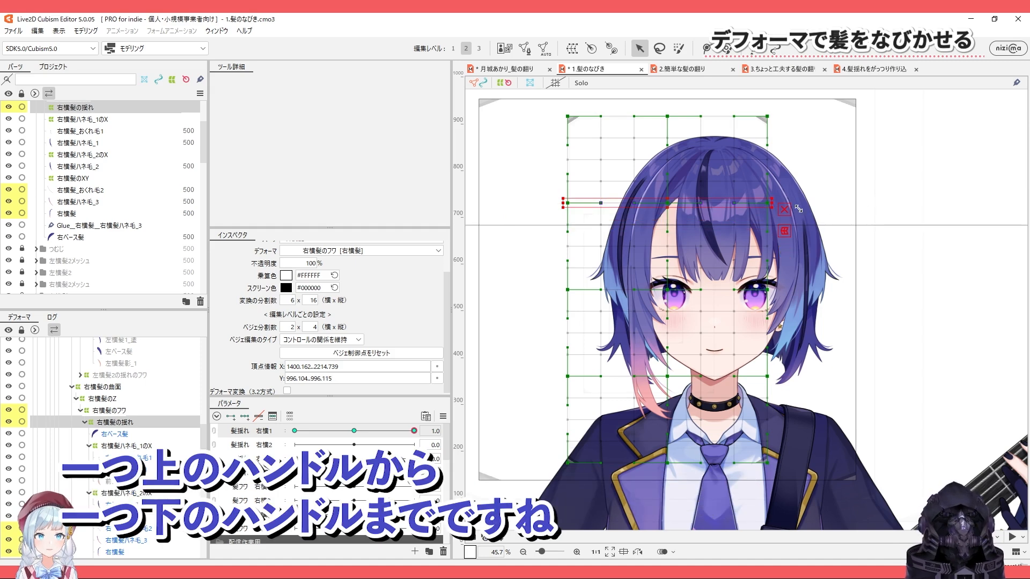
pyautogui.moveTo(867, 195); pyautogui.dragTo(542, 296)
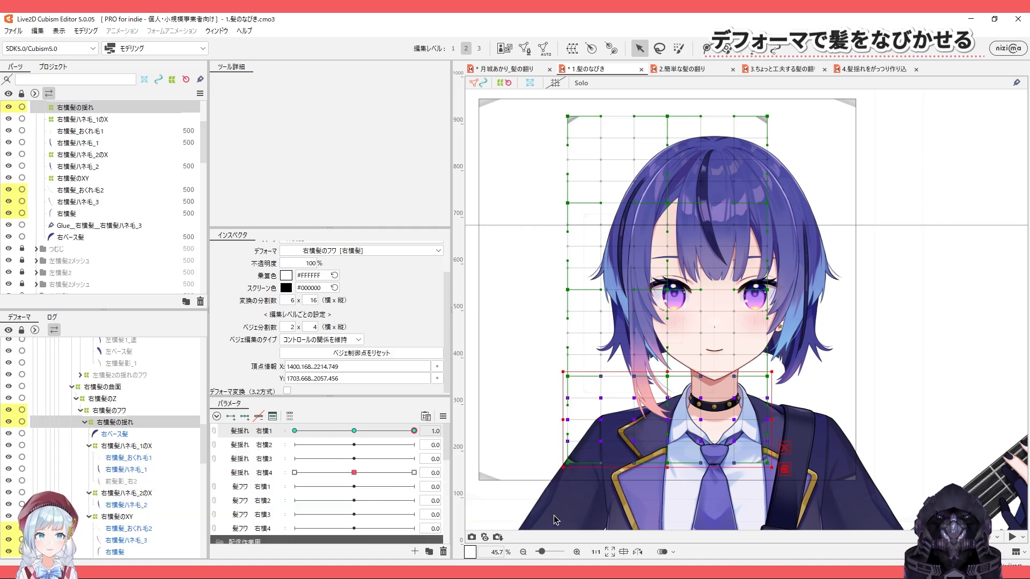
pyautogui.moveTo(487, 303); pyautogui.dragTo(778, 190)
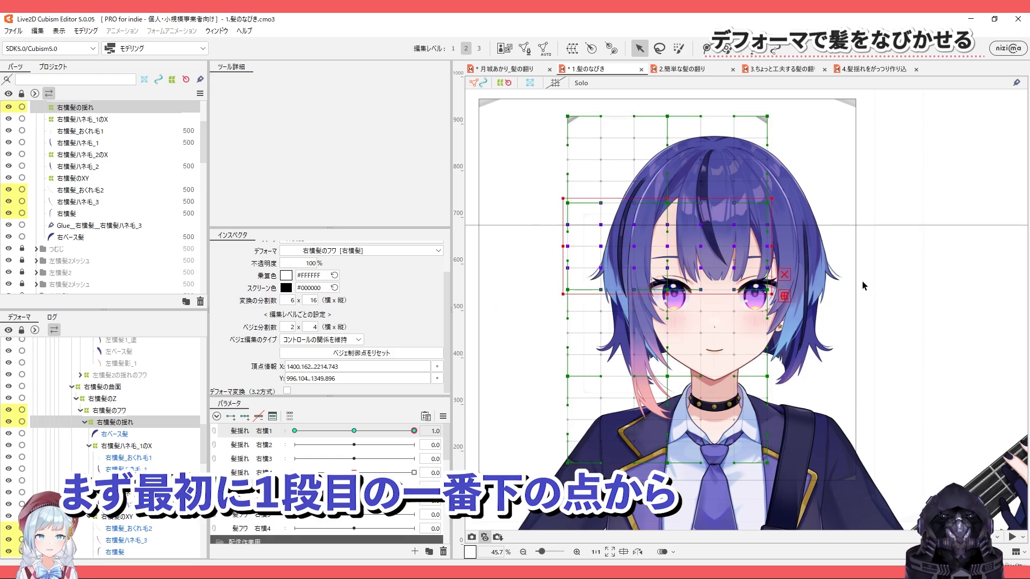
# Shift all 右横髪の揺れ control points from the bottom of the first tier downward to the right at 髪揺れ 右横1 = 1.0.
pyautogui.moveTo(862, 281); pyautogui.dragTo(619, 467)
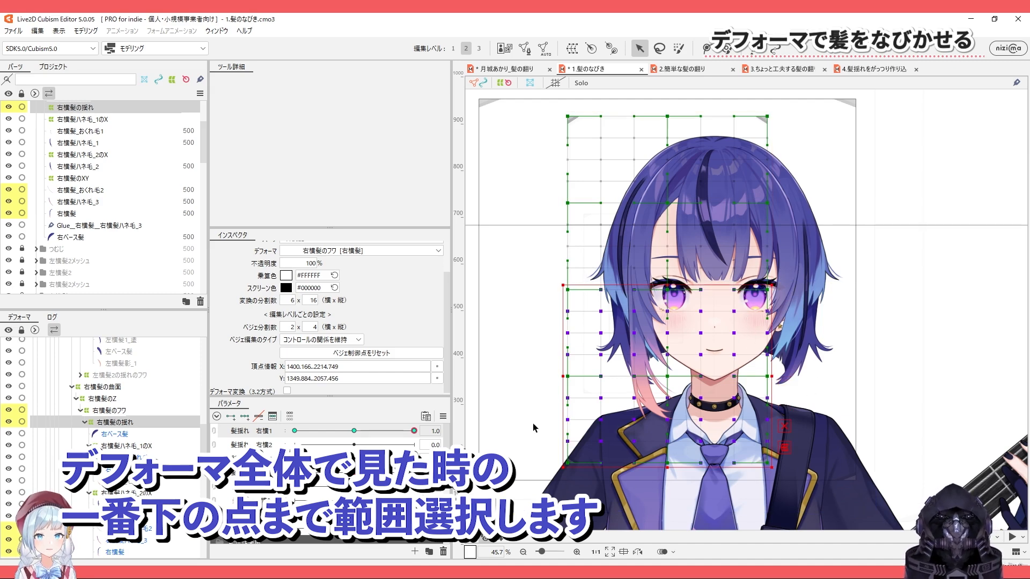
pyautogui.hotkey('shift', 'Right')
pyautogui.hotkey('shift', 'Right')
pyautogui.hotkey('shift', 'Right')
pyautogui.hotkey('shift', 'Right')
pyautogui.hotkey('shift', 'Right')
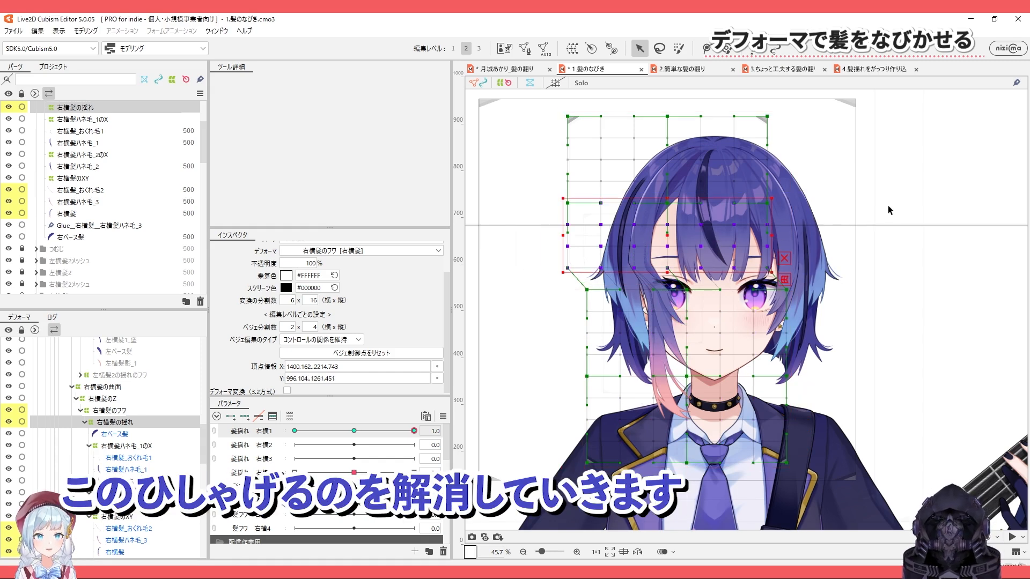
# Skew the first-tier control points into a parallelogram with the temporary deform tool's 自由変形 mode and apply it.
pyautogui.hotkey('ctrl', 't')
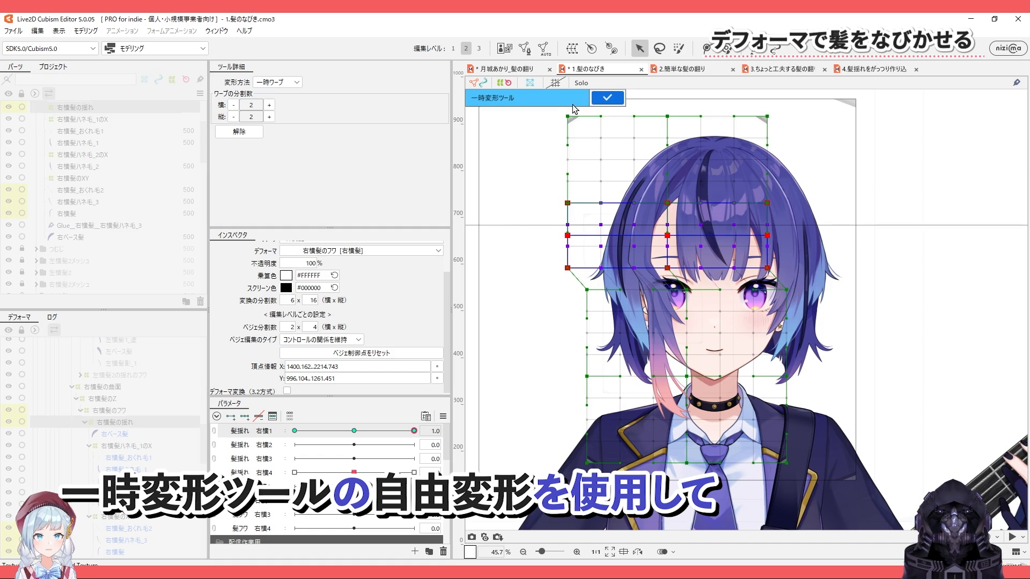
pyautogui.click(291, 82)
pyautogui.click(288, 116)
pyautogui.moveTo(673, 271); pyautogui.dragTo(688, 272)
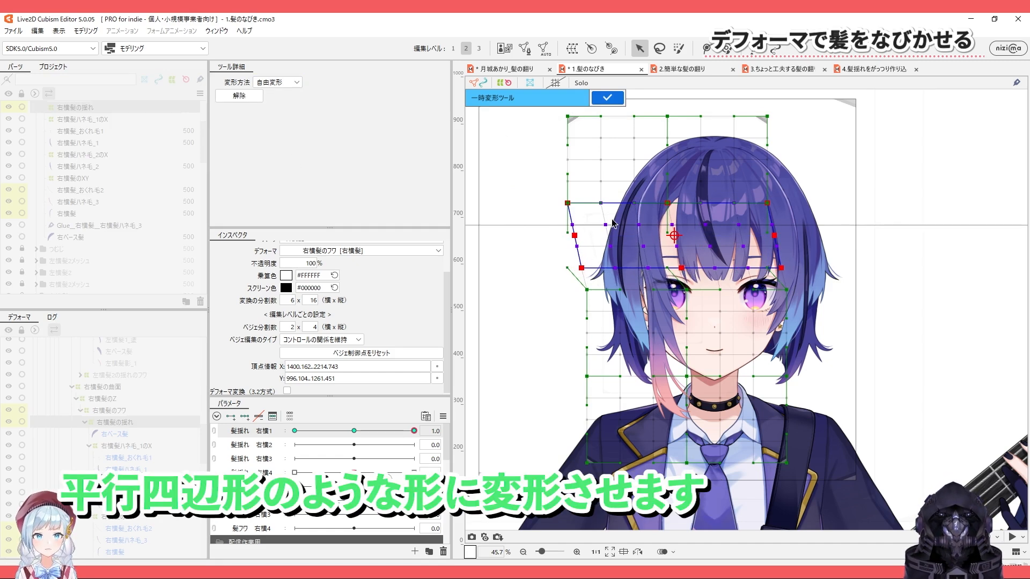
pyautogui.press('Return')
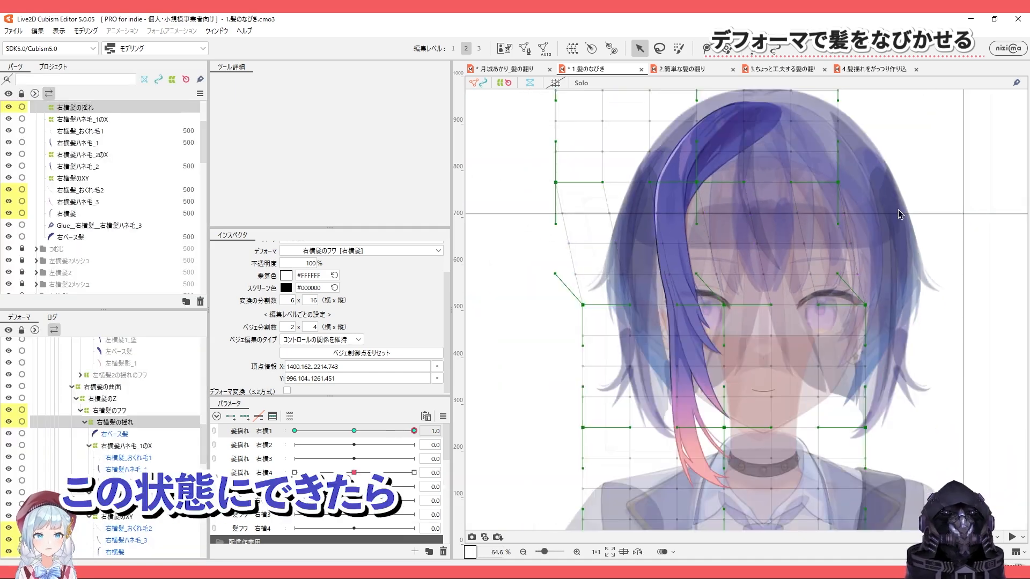
# Nudge the first-tier control point rows back slightly, row by row, to smooth the bend.
pyautogui.moveTo(913, 207); pyautogui.dragTo(485, 220)
pyautogui.moveTo(662, 221); pyautogui.dragTo(659, 221)
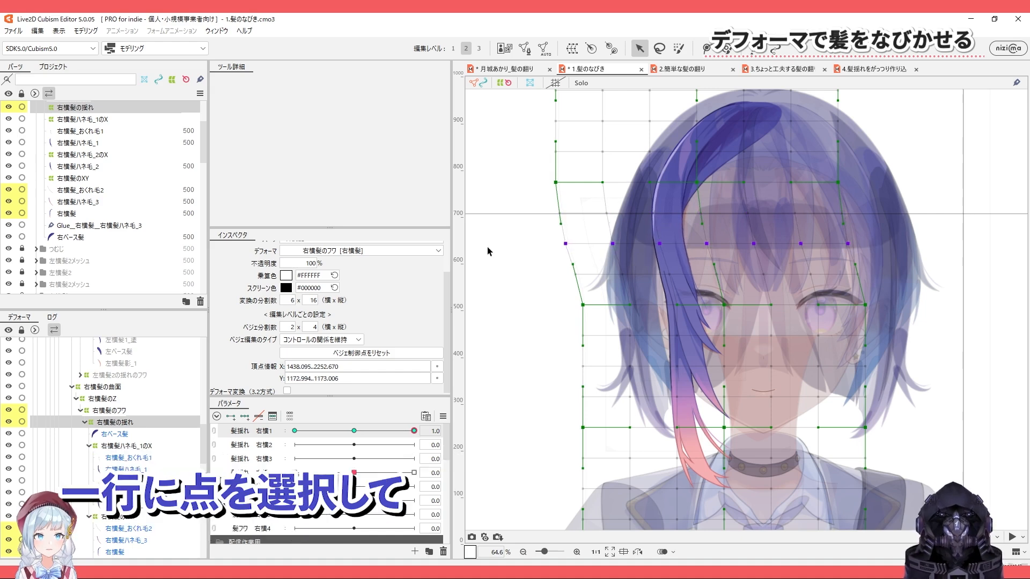
pyautogui.moveTo(489, 251); pyautogui.dragTo(476, 278)
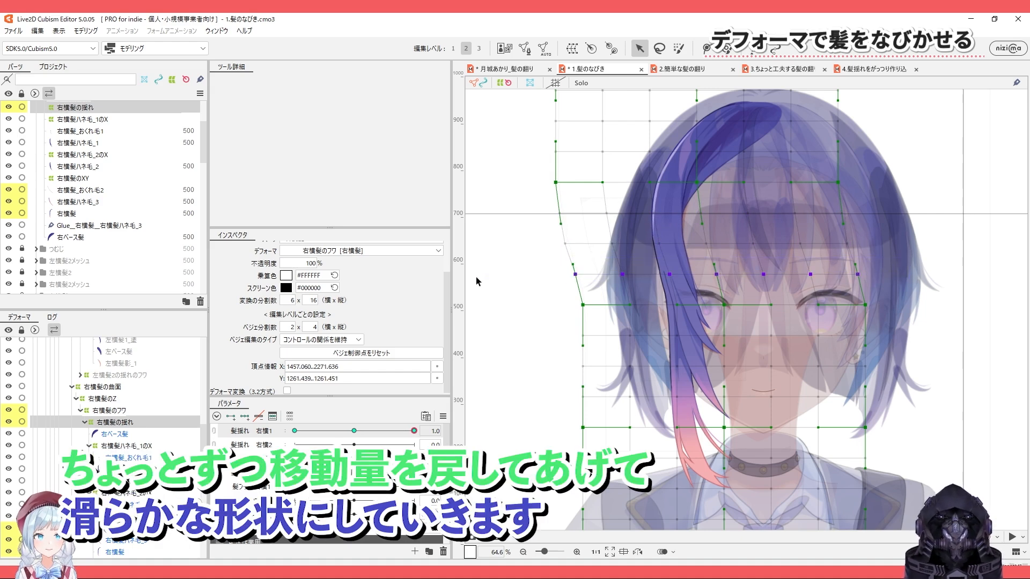
pyautogui.moveTo(918, 291); pyautogui.dragTo(488, 308)
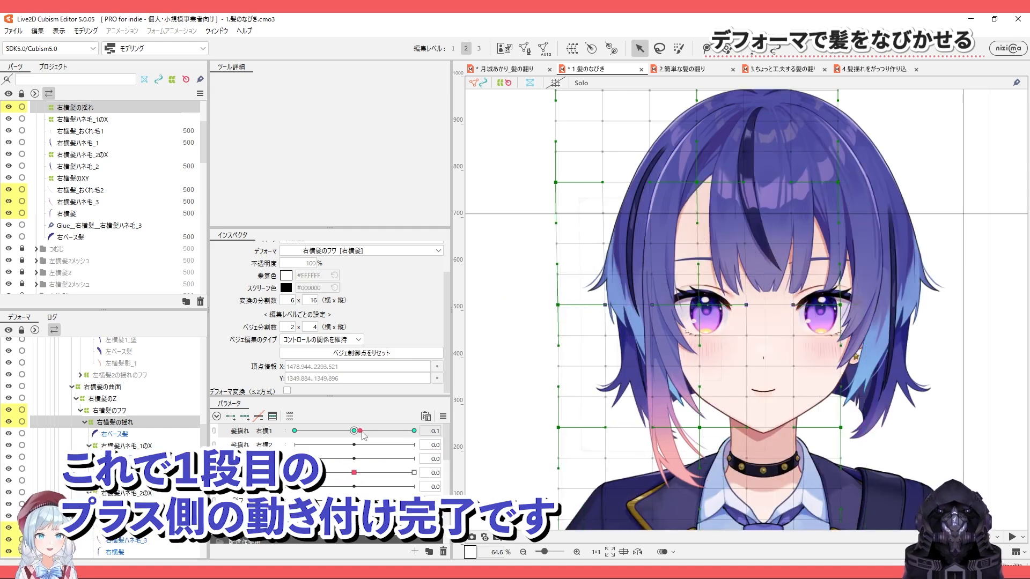
# Preview the first-tier sway across 髪揺れ 右横1 and return the parameter to 0.0.
pyautogui.moveTo(414, 431); pyautogui.dragTo(474, 432)
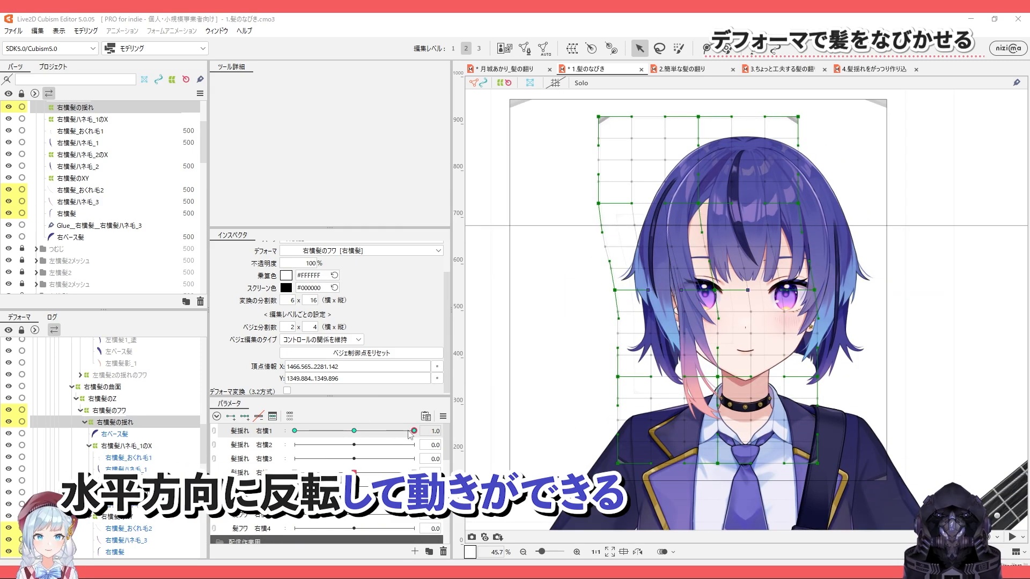
pyautogui.moveTo(388, 433); pyautogui.dragTo(424, 432)
pyautogui.click(354, 431)
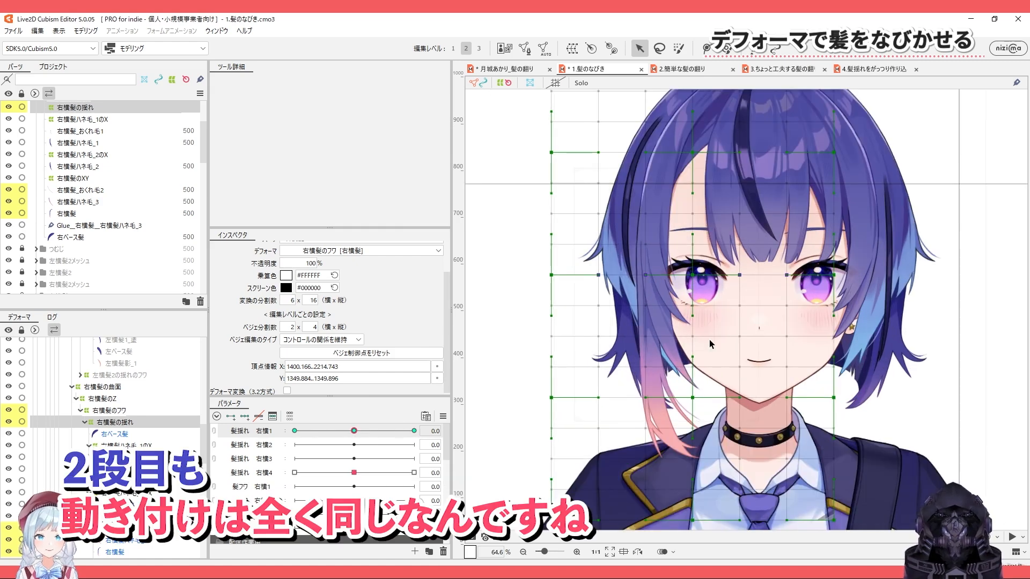
# Preview the second-tier sway of 髪揺れ 右横2 alone and combined with 髪揺れ 右横1.
pyautogui.scroll(-2, 701, 347)
pyautogui.moveTo(738, 338); pyautogui.dragTo(728, 277)
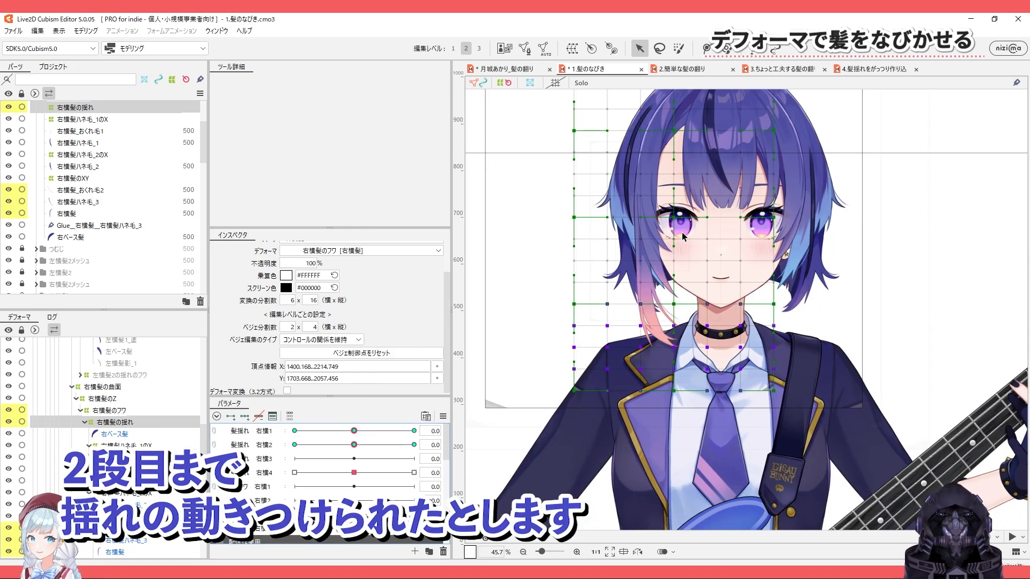
pyautogui.moveTo(355, 446); pyautogui.dragTo(488, 441)
pyautogui.click(354, 444)
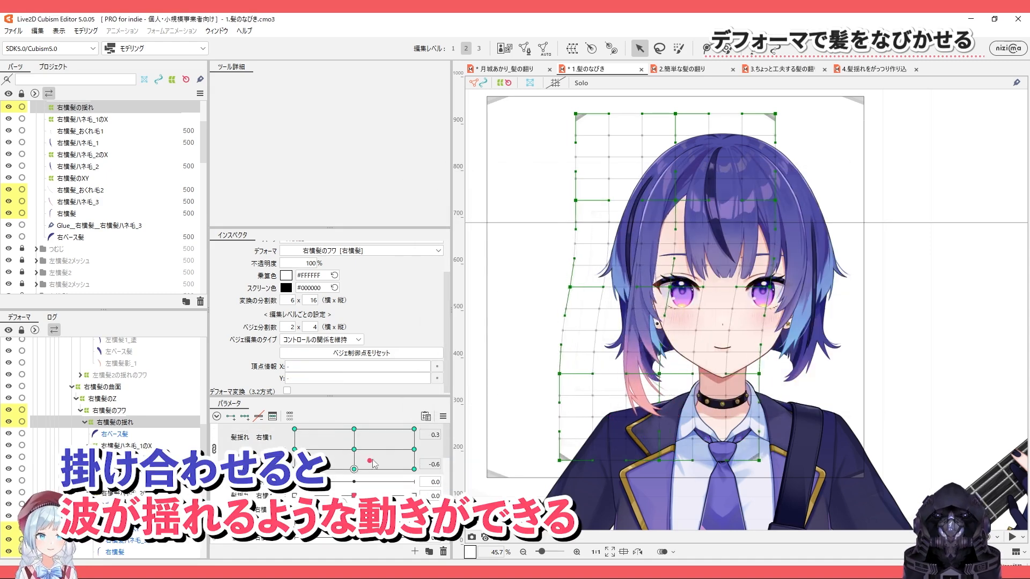
pyautogui.moveTo(374, 464); pyautogui.dragTo(354, 439)
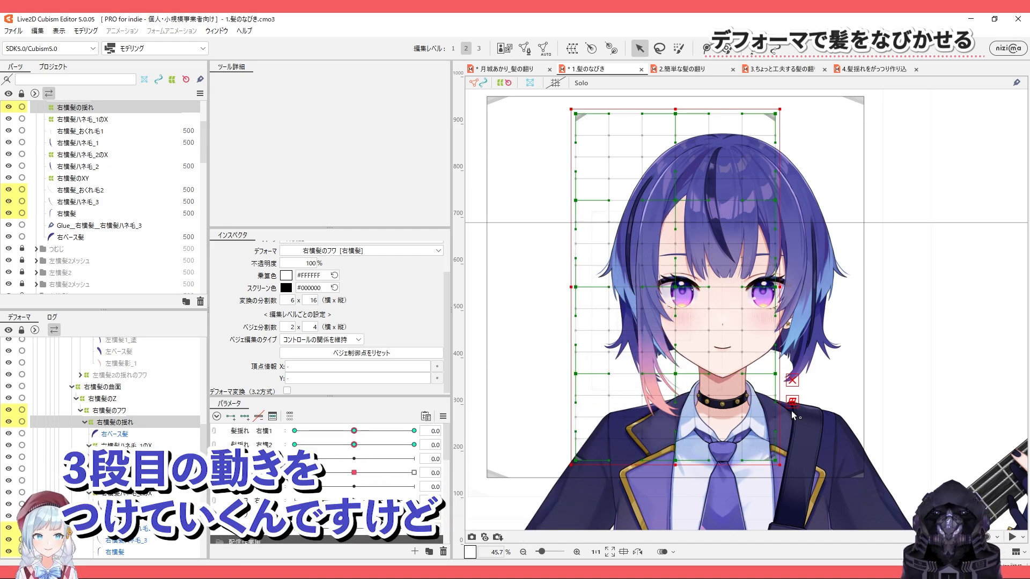
# Select the third-tier control points and flip the 髪揺れ 右横3 form of 右横髪の揺れ horizontally, checking the sway.
pyautogui.moveTo(810, 277); pyautogui.dragTo(493, 469)
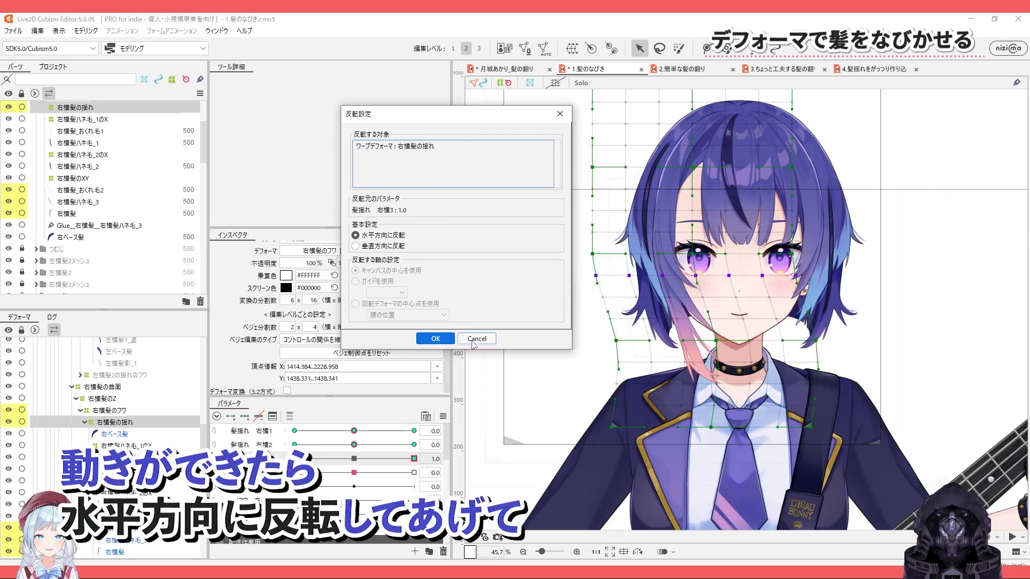
pyautogui.click(435, 338)
pyautogui.moveTo(375, 459); pyautogui.dragTo(294, 472)
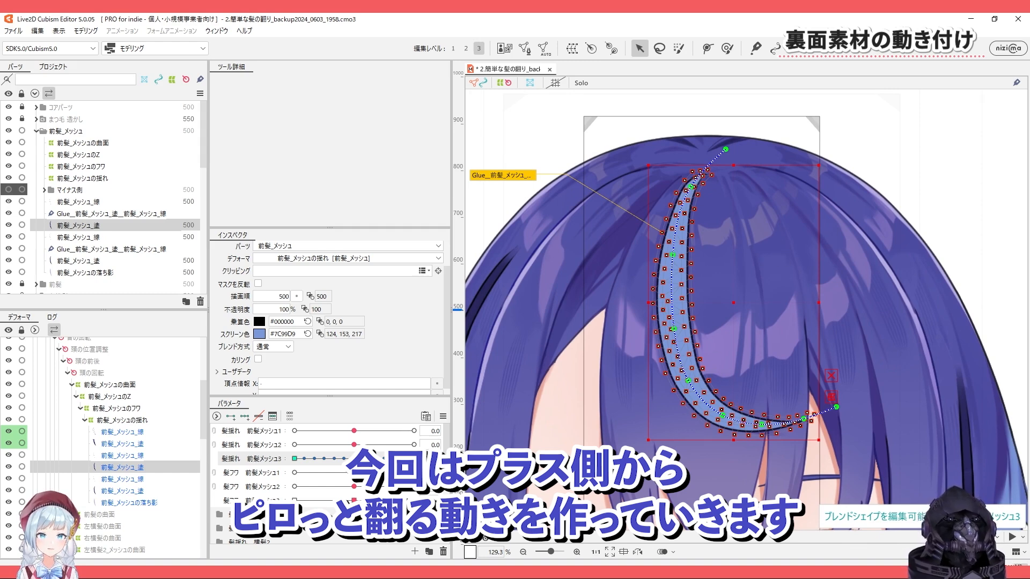
# Bend the upper and middle part of the blue underside mesh 前髪_メッシュ_塗 leftward to cover the front surface.
pyautogui.moveTo(725, 149); pyautogui.dragTo(705, 149)
pyautogui.moveTo(690, 187); pyautogui.dragTo(668, 187)
pyautogui.moveTo(705, 149); pyautogui.dragTo(696, 146)
pyautogui.moveTo(673, 254); pyautogui.dragTo(657, 263)
pyautogui.moveTo(675, 329); pyautogui.dragTo(653, 329)
pyautogui.moveTo(656, 255); pyautogui.dragTo(643, 254)
pyautogui.moveTo(688, 380); pyautogui.dragTo(677, 380)
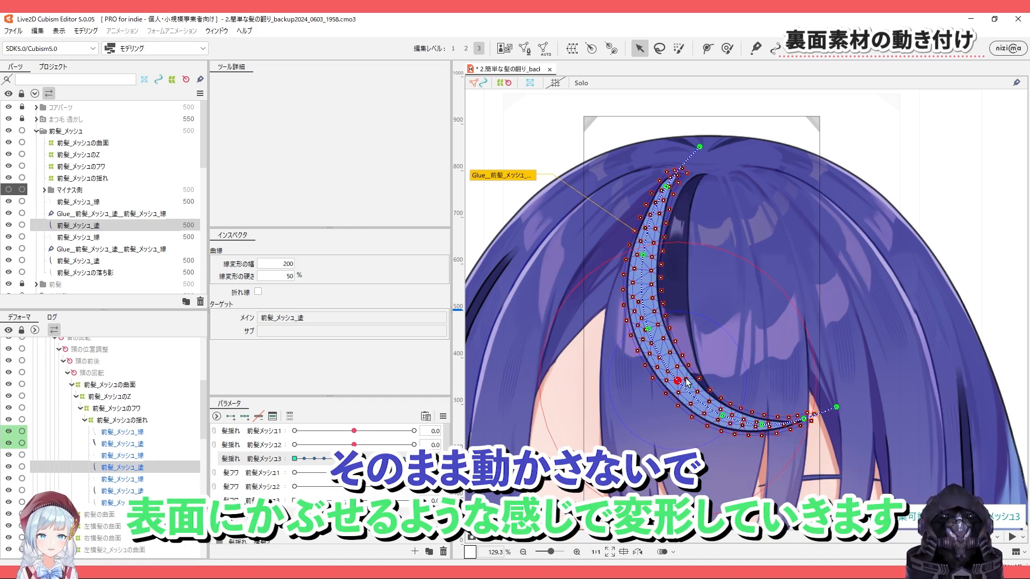
pyautogui.scroll(3, 686, 382)
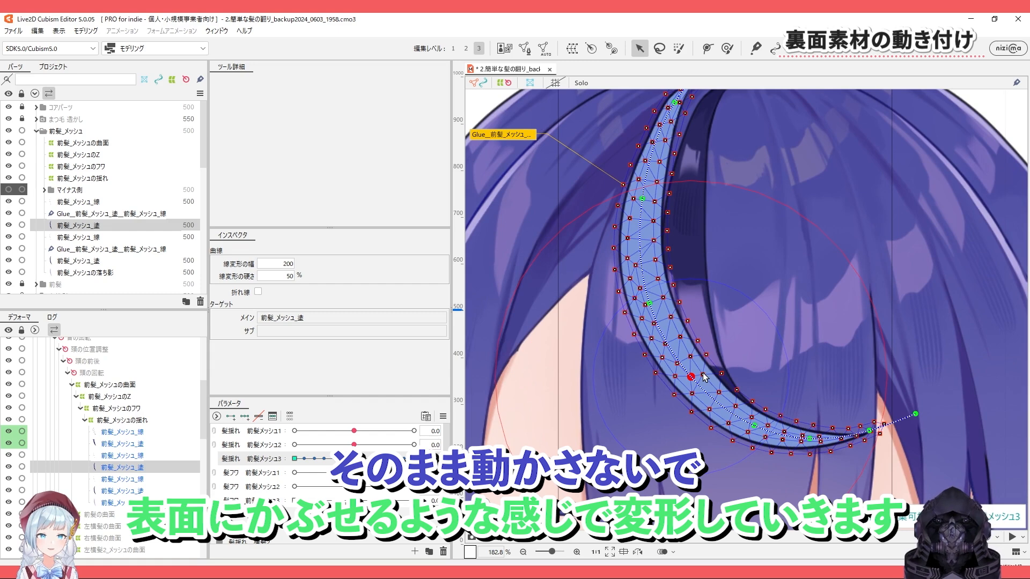
pyautogui.scroll(-3, 704, 376)
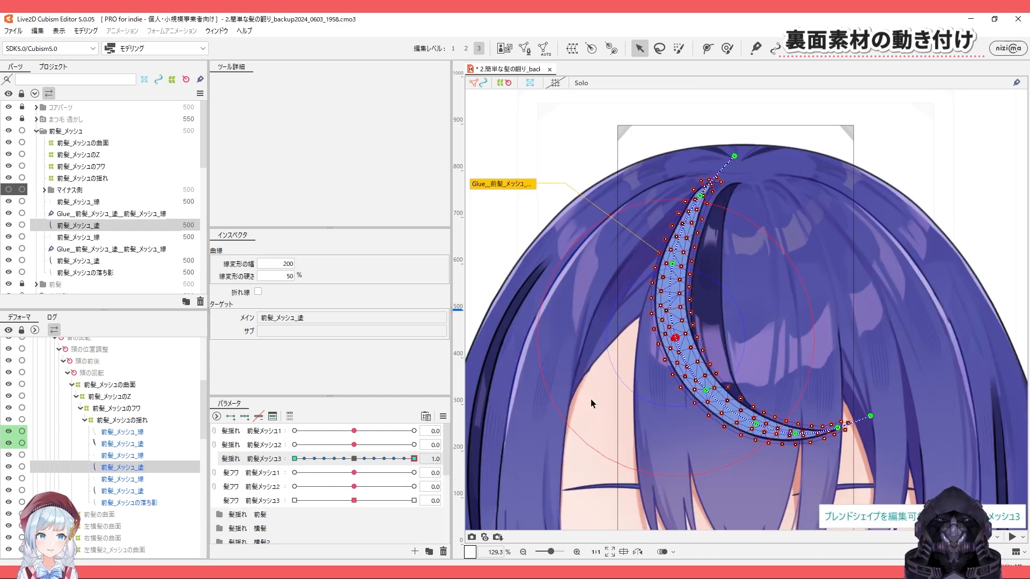
# Set 髪揺れ 前髪メッシュ3 to 0.0 and turn off デフォルトのフォームをロック to unlock the default form.
pyautogui.click(354, 459)
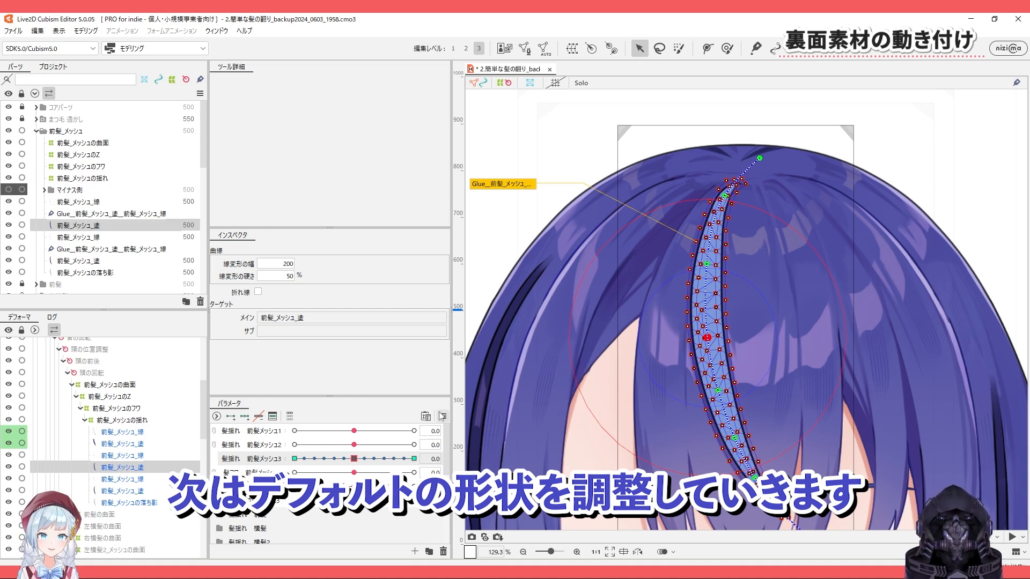
pyautogui.click(442, 417)
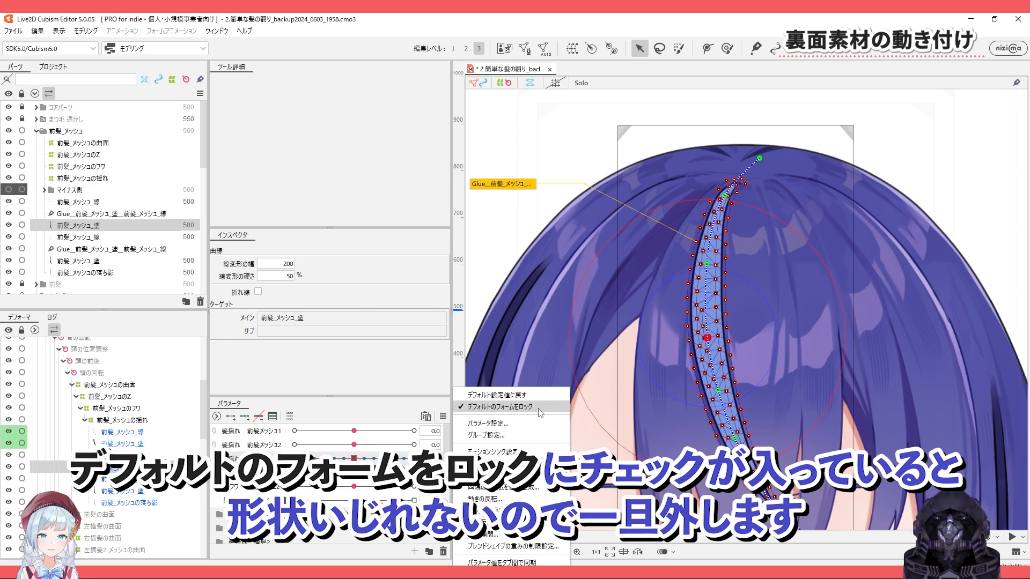
pyautogui.click(540, 411)
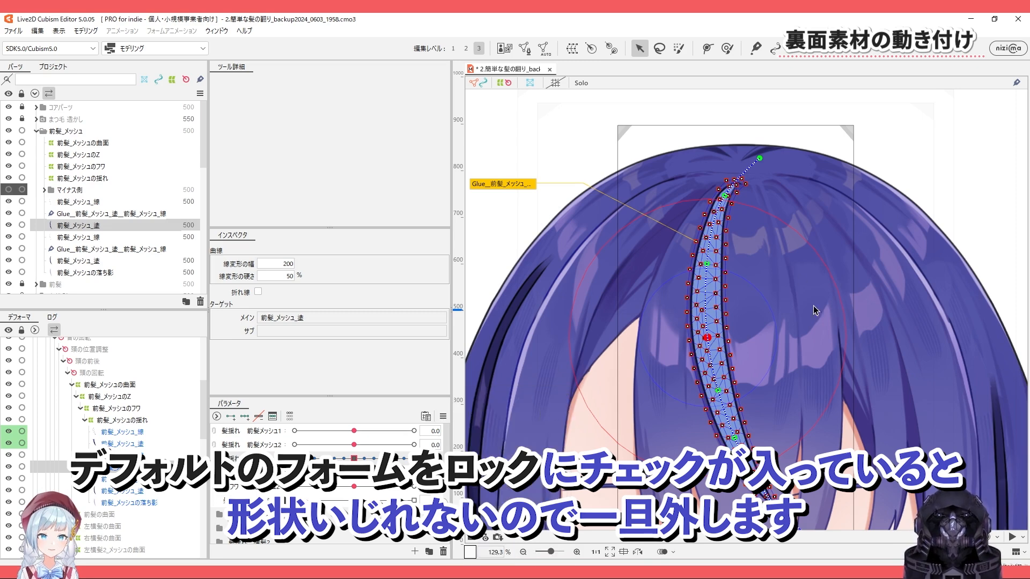
# Move the default form of the blue underside mesh 前髪_メッシュ_塗 sideways to the left, clear of the front surface.
pyautogui.click(736, 226)
pyautogui.moveTo(840, 307); pyautogui.dragTo(838, 255)
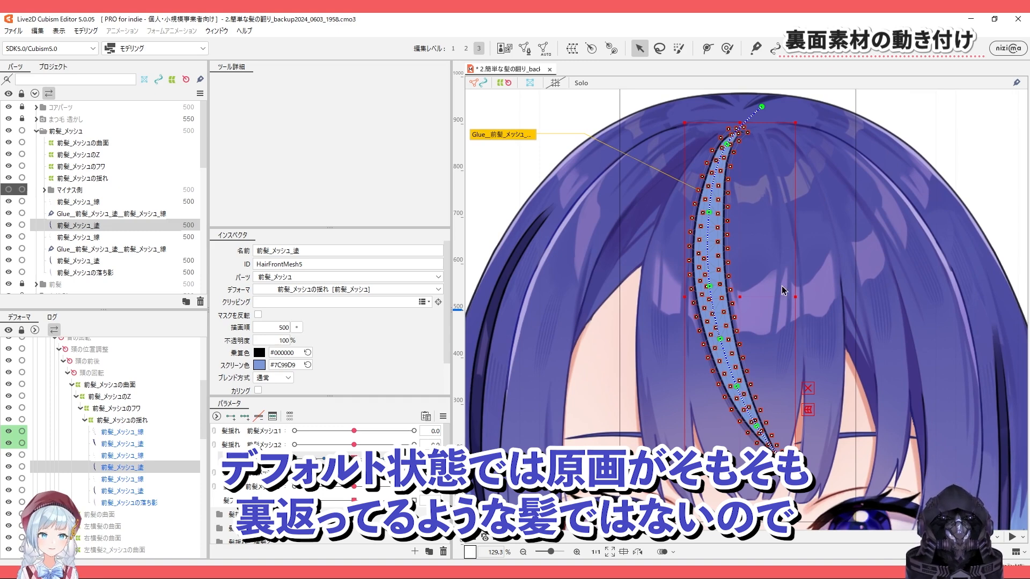
pyautogui.moveTo(741, 297); pyautogui.dragTo(703, 298)
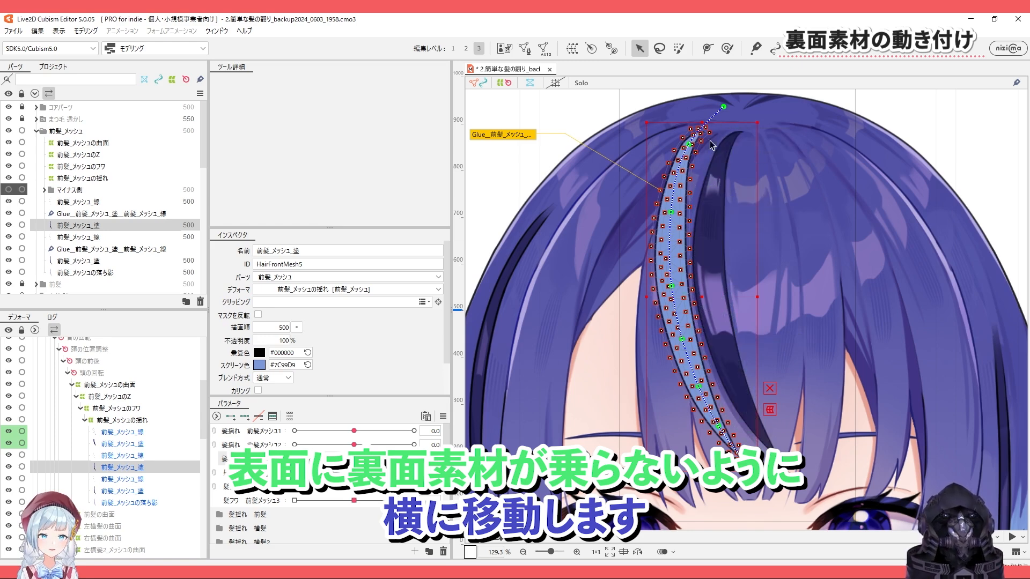
# Reshape the underside mesh with its deform path points so it follows the adjoining outer contour from root to tip.
pyautogui.moveTo(723, 106); pyautogui.dragTo(748, 105)
pyautogui.moveTo(688, 144); pyautogui.dragTo(707, 144)
pyautogui.moveTo(671, 212); pyautogui.dragTo(674, 212)
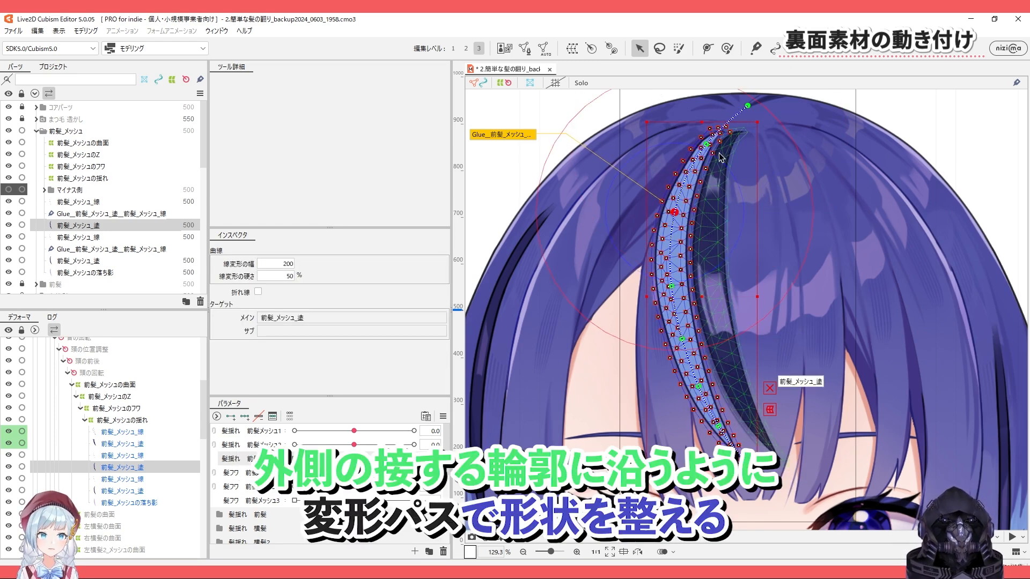
pyautogui.moveTo(698, 386); pyautogui.dragTo(706, 389)
pyautogui.click(749, 412)
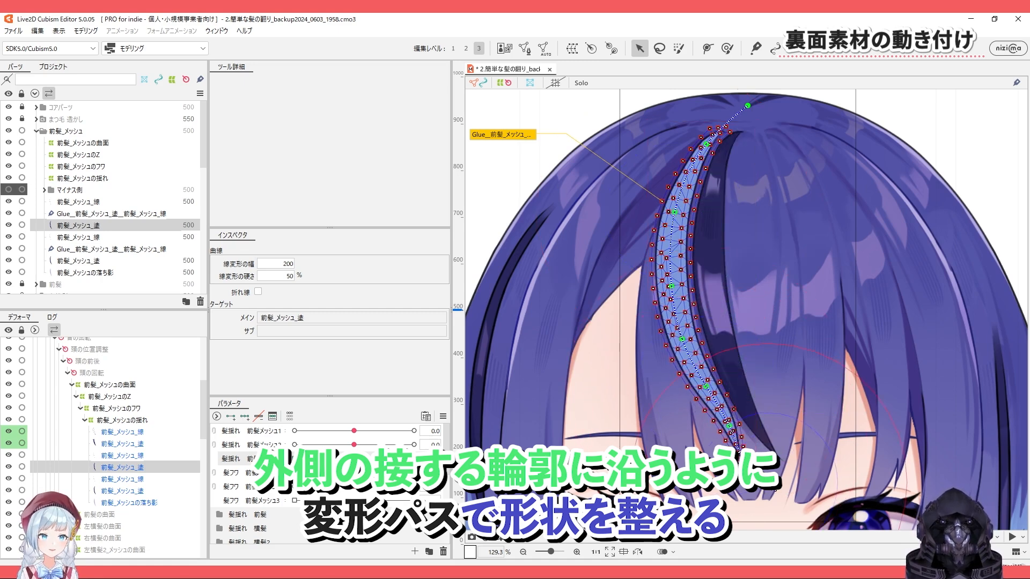
pyautogui.moveTo(740, 450); pyautogui.dragTo(756, 459)
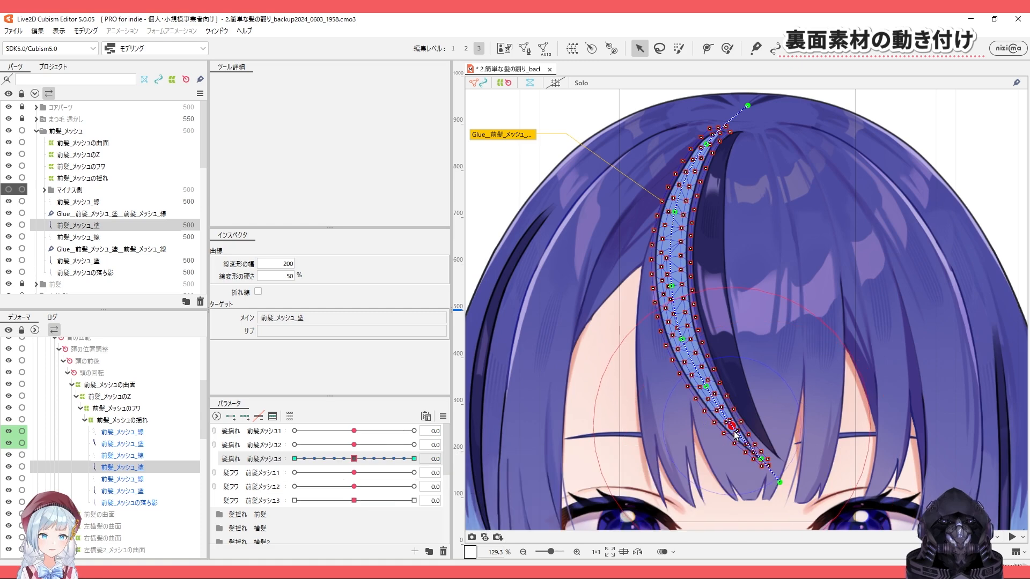
# Reorder the underside line and paint meshes with their glue to sit between the base 前髪_メッシュ_線 and 前髪_メッシュ_塗 parts.
pyautogui.moveTo(81, 202); pyautogui.dragTo(98, 225)
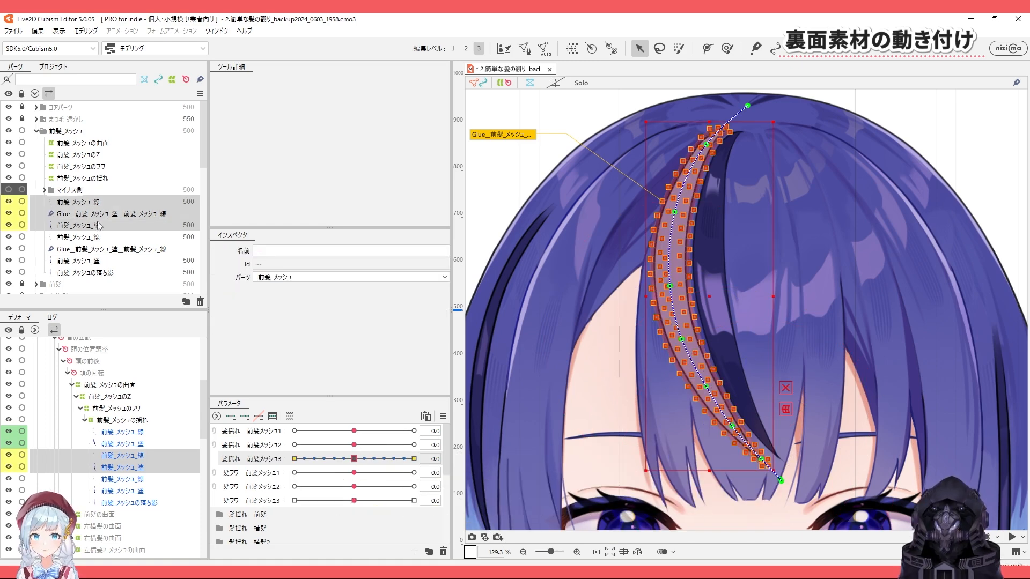
pyautogui.click(106, 214)
pyautogui.click(107, 190)
pyautogui.click(106, 213)
pyautogui.moveTo(107, 202); pyautogui.dragTo(123, 240)
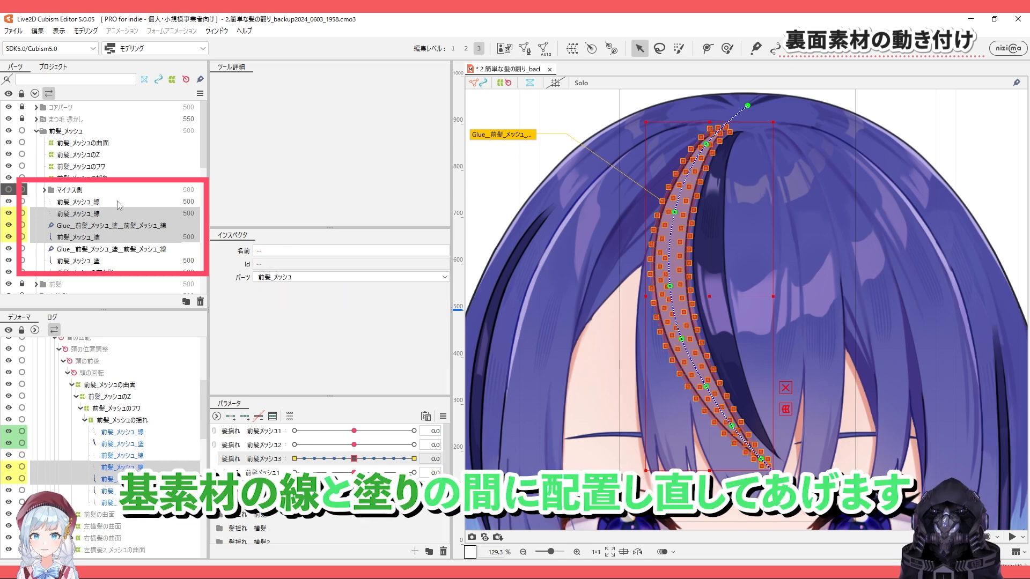
pyautogui.click(118, 202)
pyautogui.keyDown('ctrl'); pyautogui.click(118, 259); pyautogui.keyUp('ctrl')
pyautogui.click(120, 239)
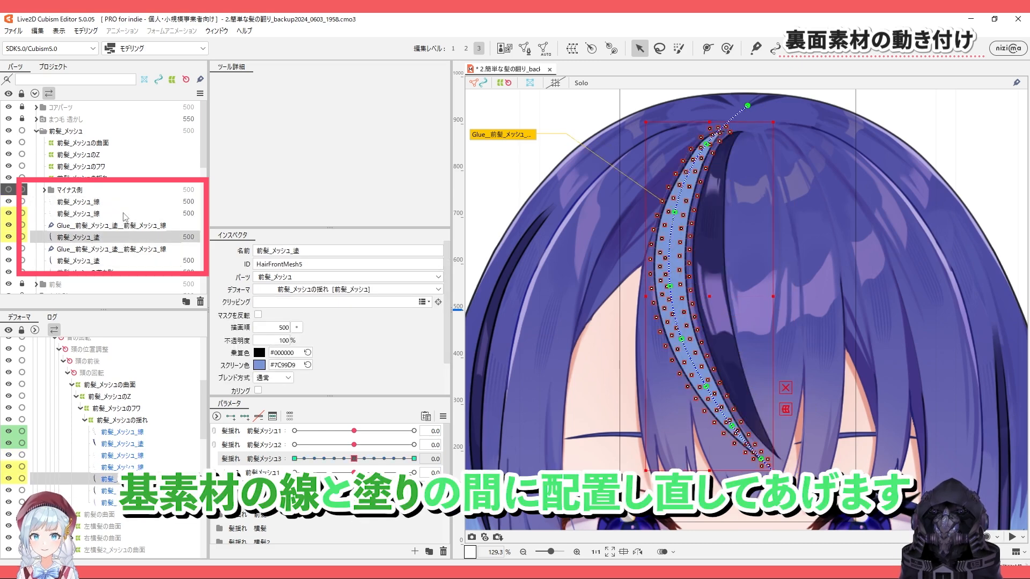
pyautogui.keyDown('ctrl'); pyautogui.click(126, 215); pyautogui.keyUp('ctrl')
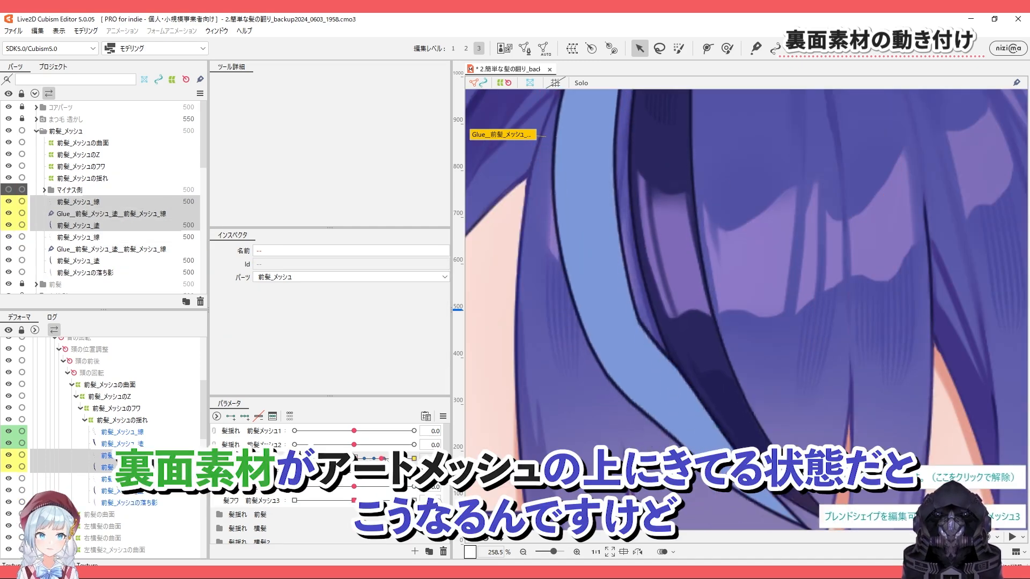
# Examine the underside strand's layering against the base bangs with 髪揺れ 前髪メッシュ3 at 1.0 and the selection display hidden.
pyautogui.moveTo(382, 459); pyautogui.dragTo(415, 459)
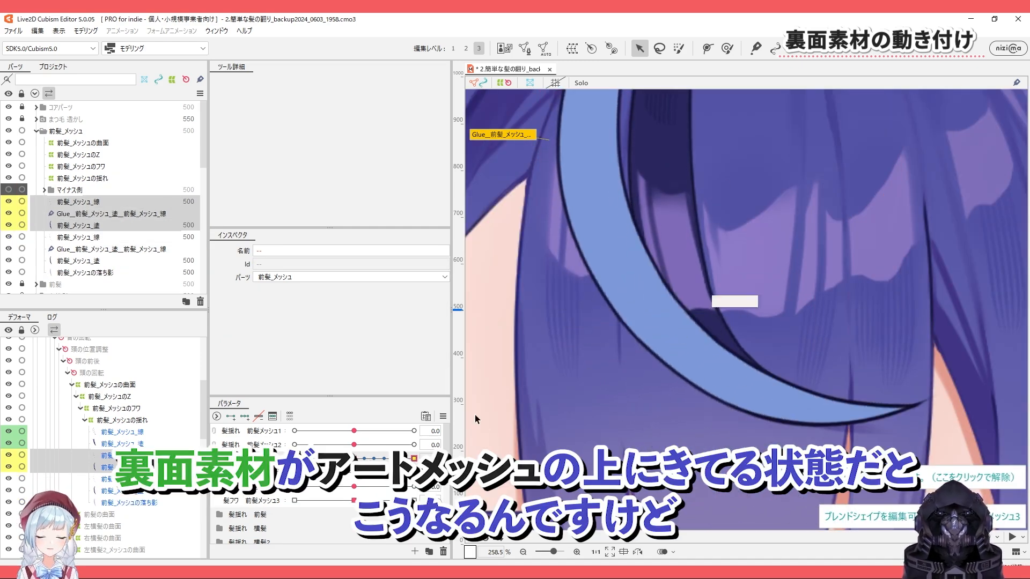
pyautogui.click(680, 338)
pyautogui.moveTo(414, 459)
pyautogui.mouseDown()
pyautogui.moveTo(354, 459)
pyautogui.moveTo(424, 460)
pyautogui.mouseUp()
pyautogui.moveTo(432, 452)
pyautogui.scroll(-3, 719, 347)
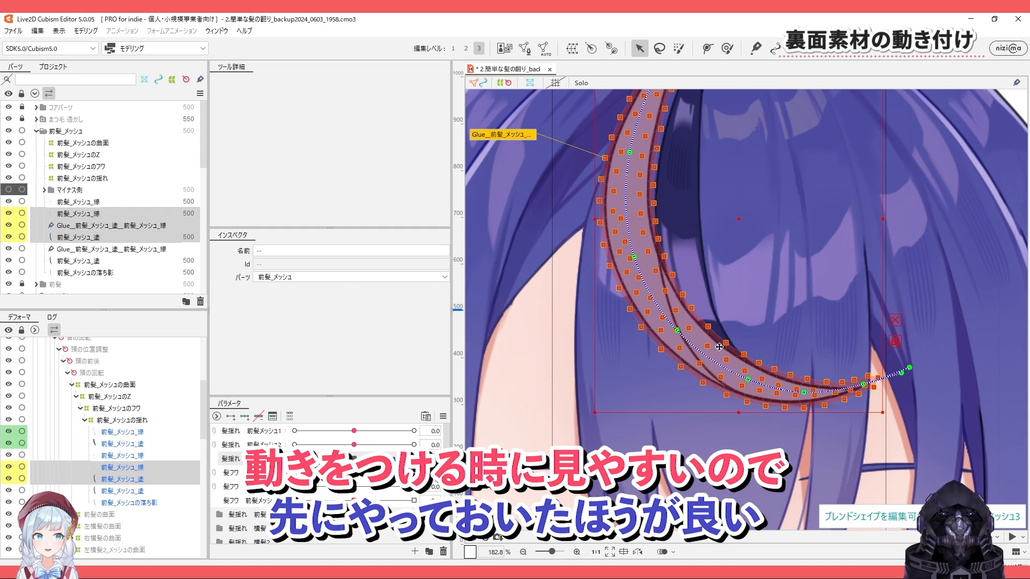
pyautogui.scroll(-2, 719, 347)
pyautogui.hotkey('ctrl', 't')
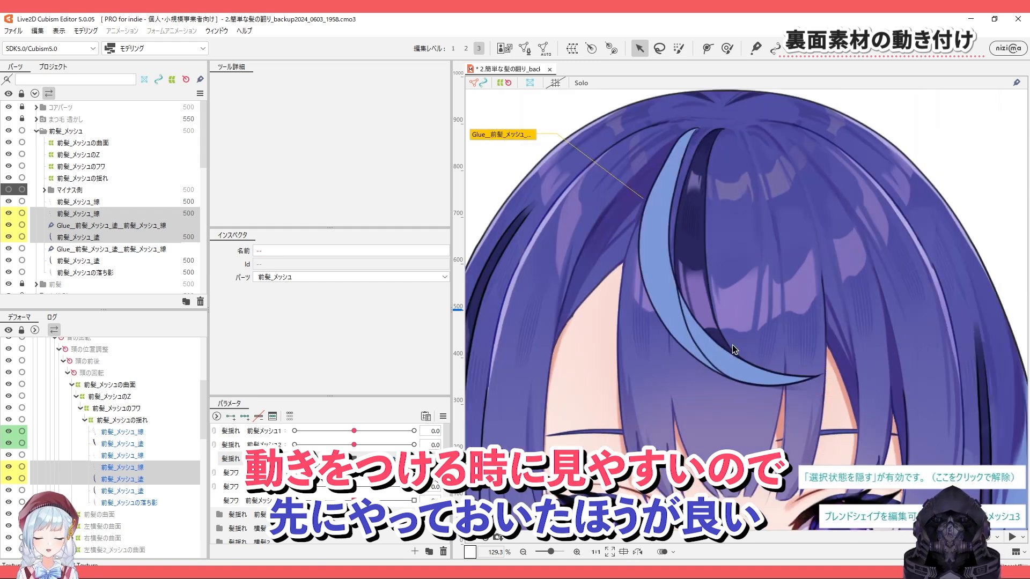
pyautogui.moveTo(734, 345); pyautogui.dragTo(725, 350)
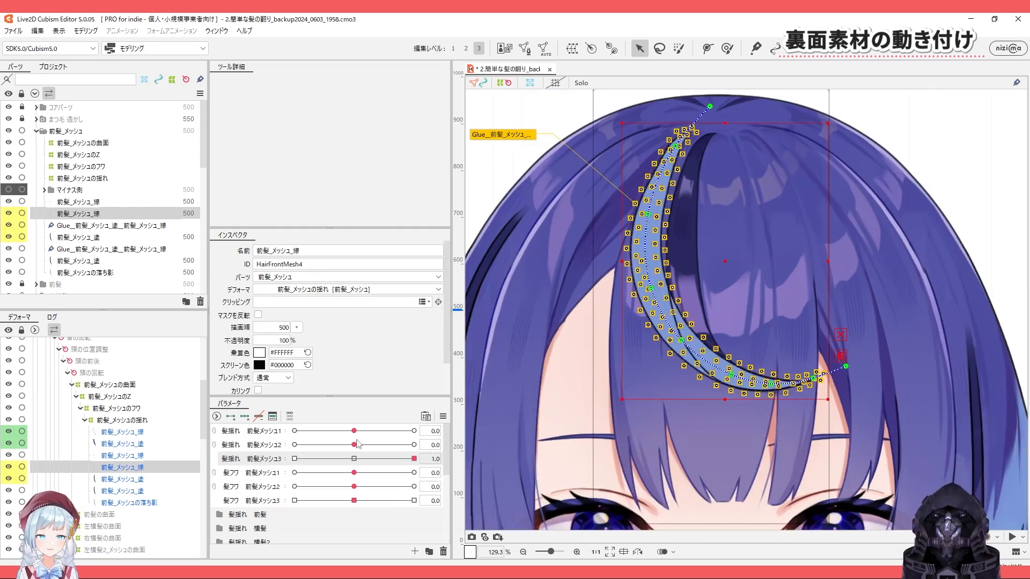
# Return 髪揺れ 前髪メッシュ3 to 0.0, clip the underside line and paint meshes to HairFrontMesh, and check the flip at 1.0.
pyautogui.click(354, 459)
pyautogui.click(144, 263)
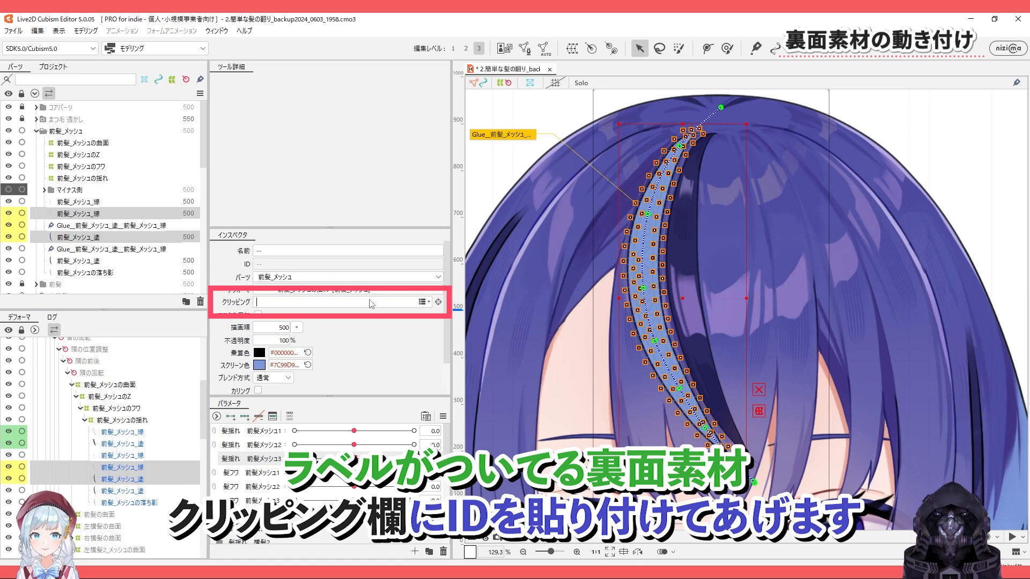
pyautogui.write('HairFrontMesh')
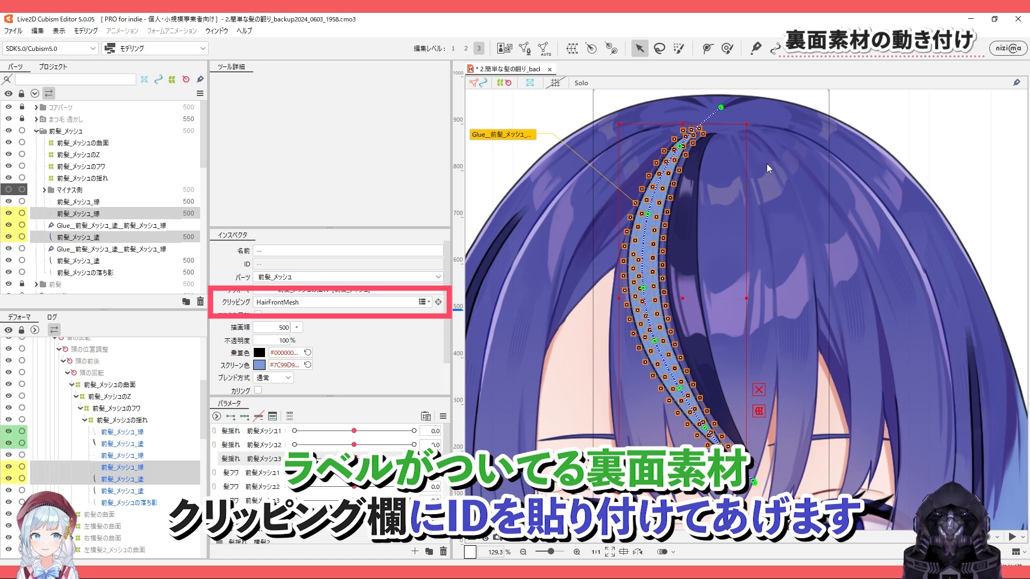
pyautogui.press('Return')
pyautogui.moveTo(354, 458); pyautogui.dragTo(415, 460)
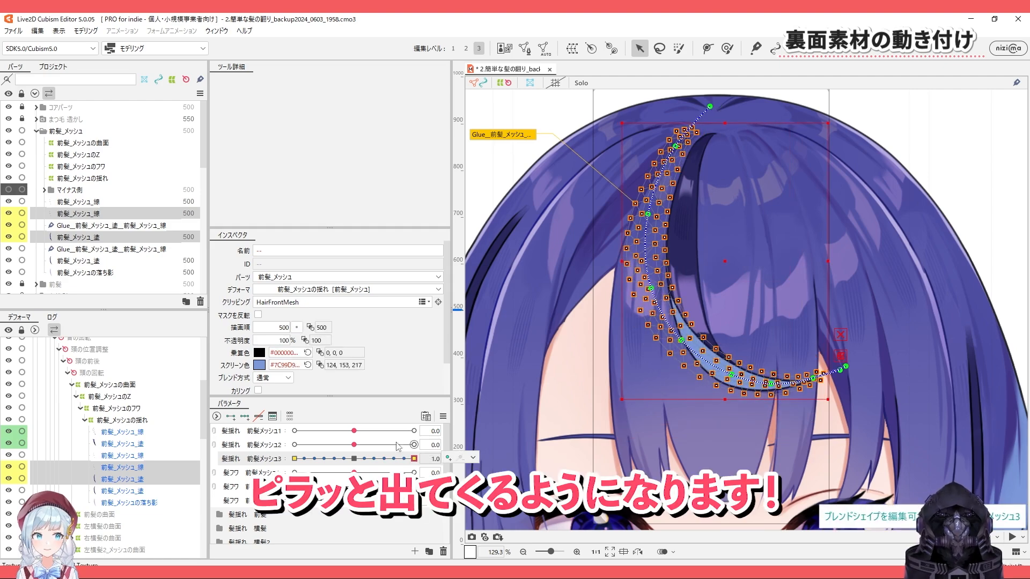